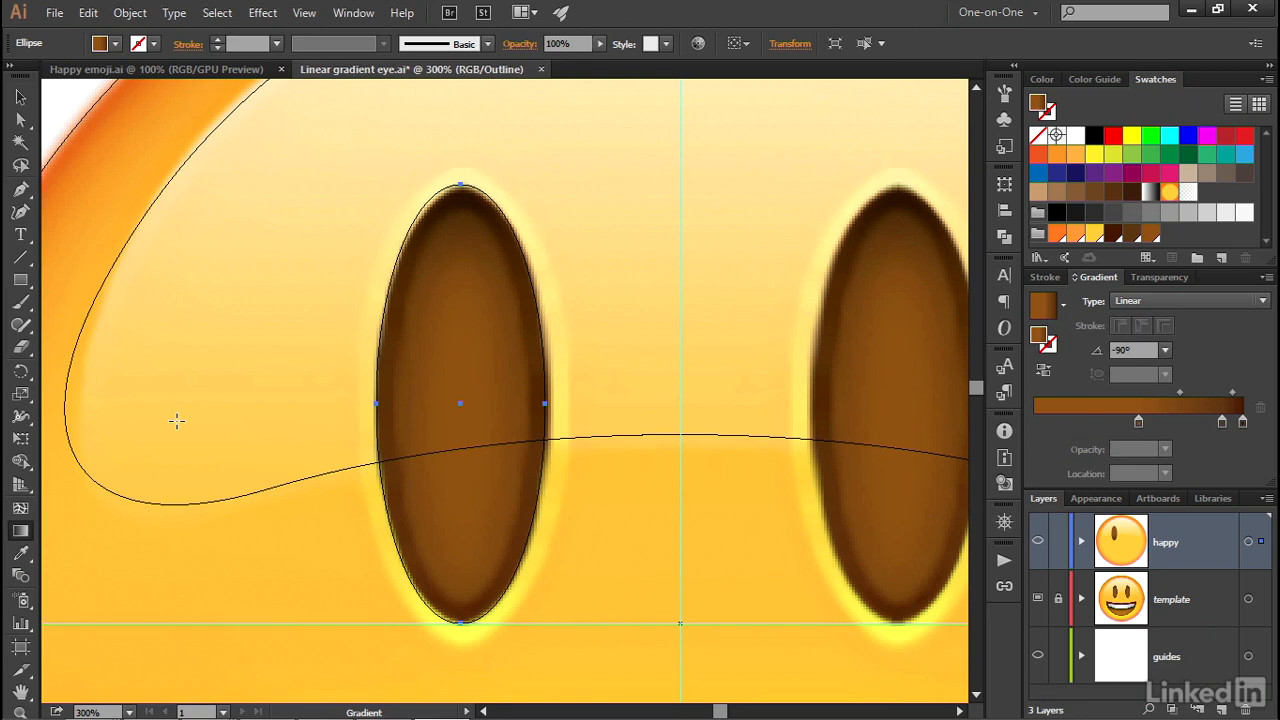
Switch to full-color preview at 100% view and select the face circle for editing with the Gradient tool
{"action": "key", "text": "ctrl+y"}
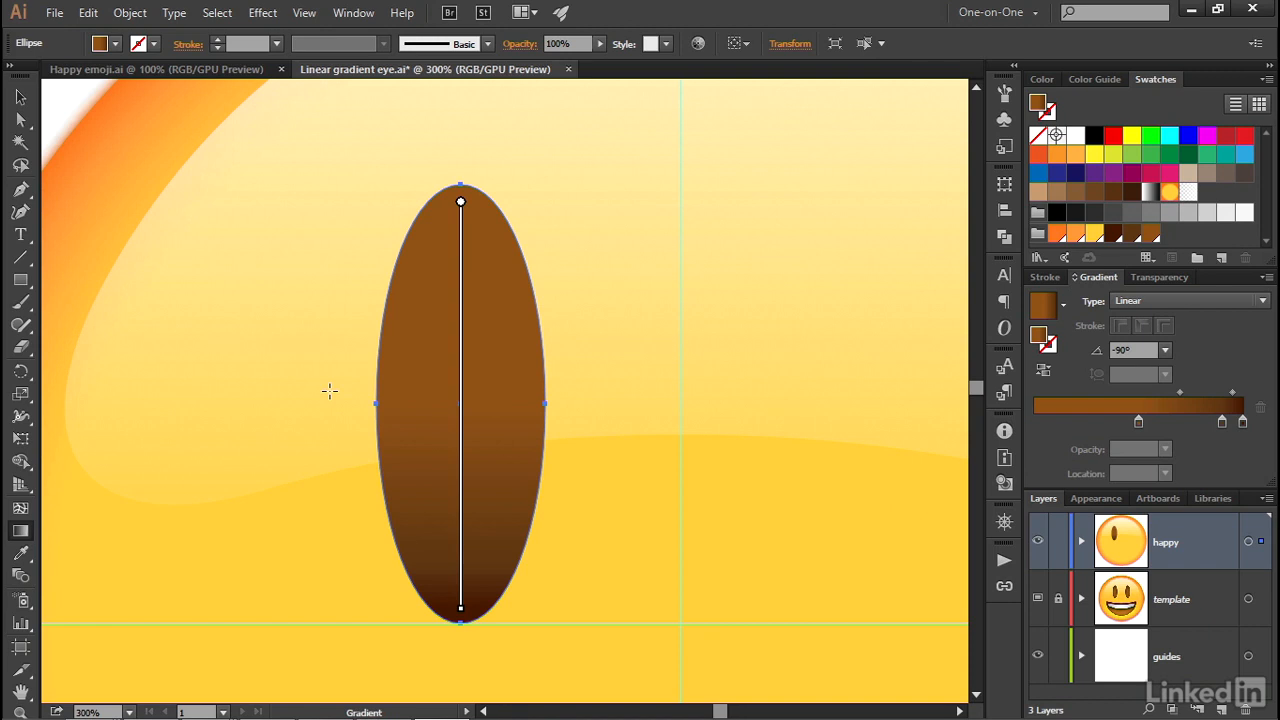
{"action": "key", "text": "ctrl+1"}
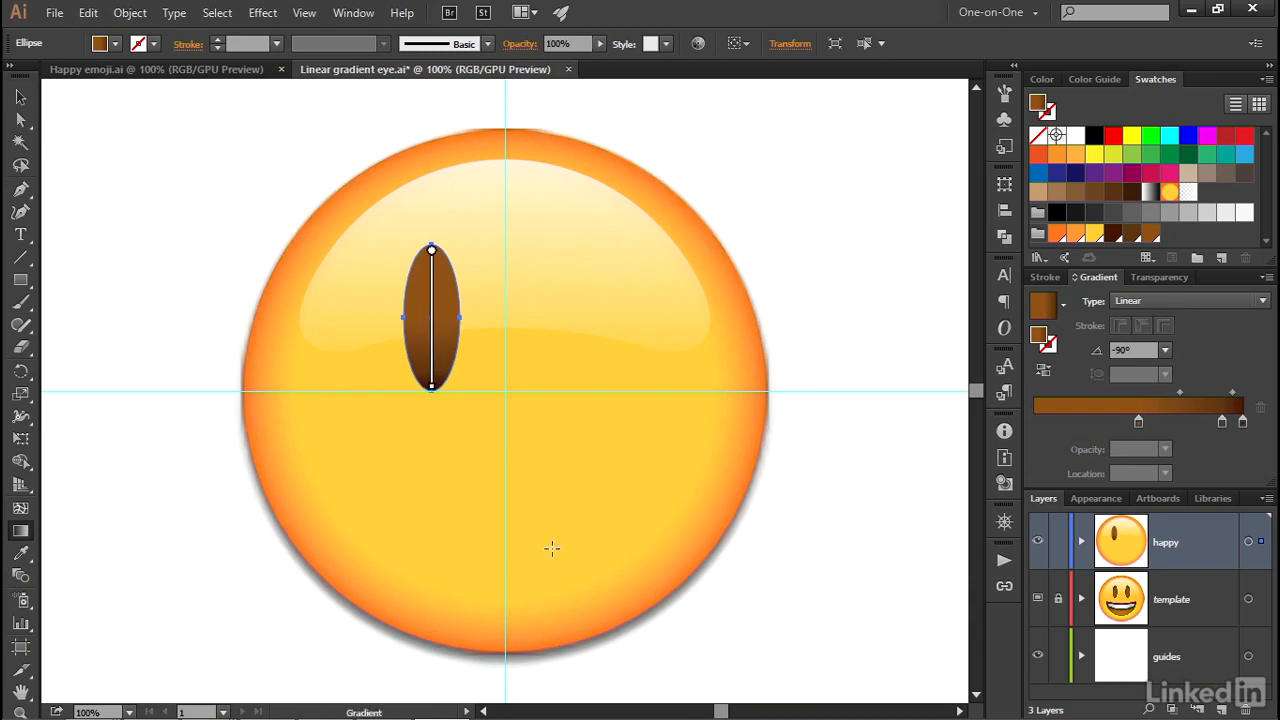
{"action": "key", "text": "v"}
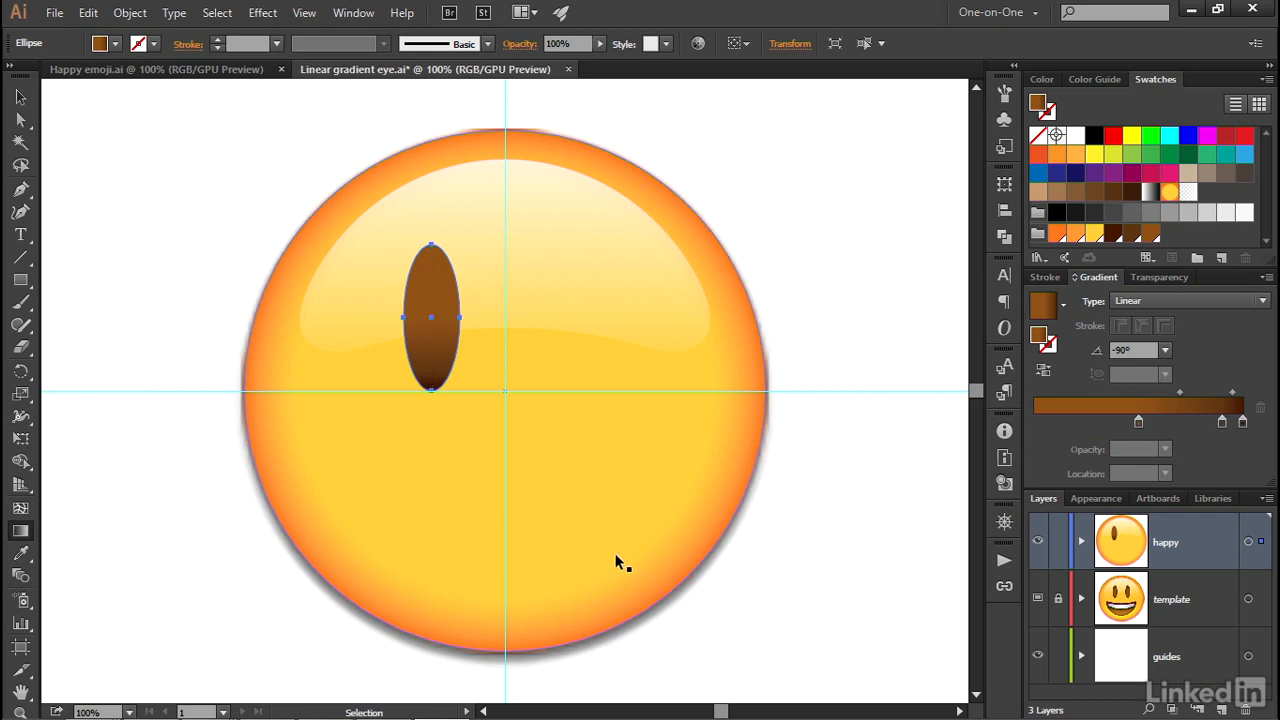
{"action": "left_click", "coordinate": [668, 518]}
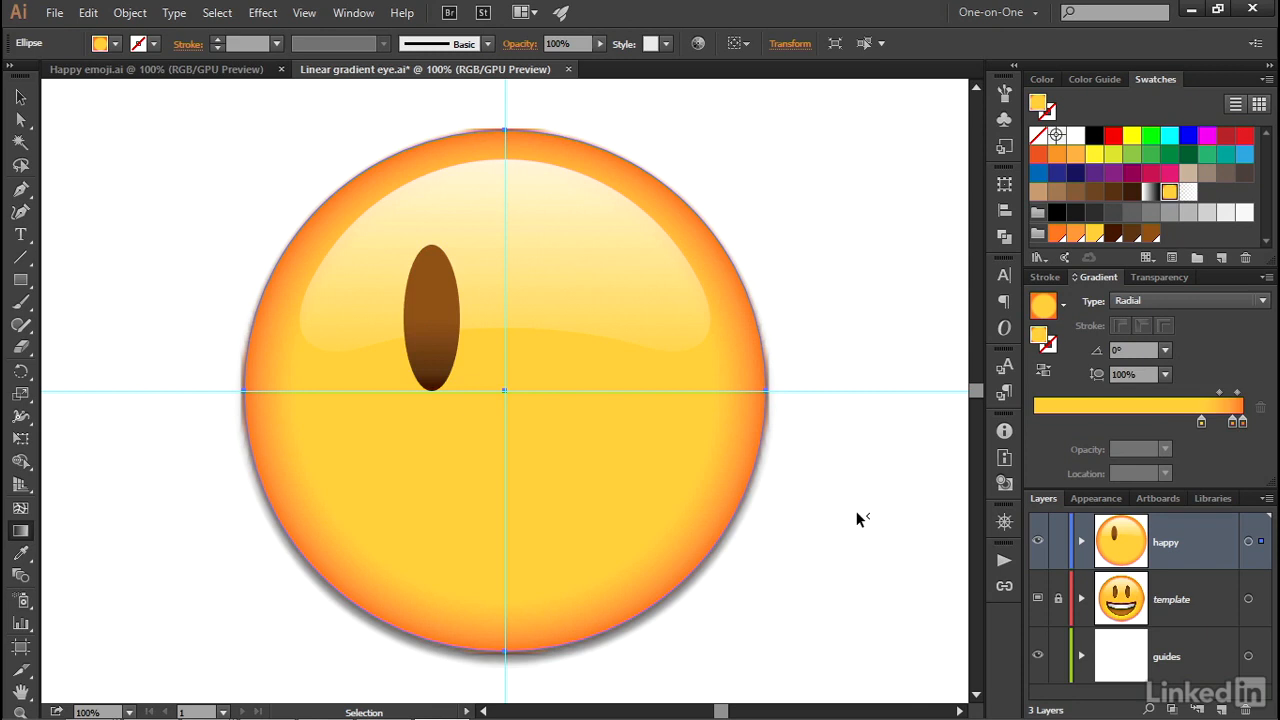
{"action": "key", "text": "g"}
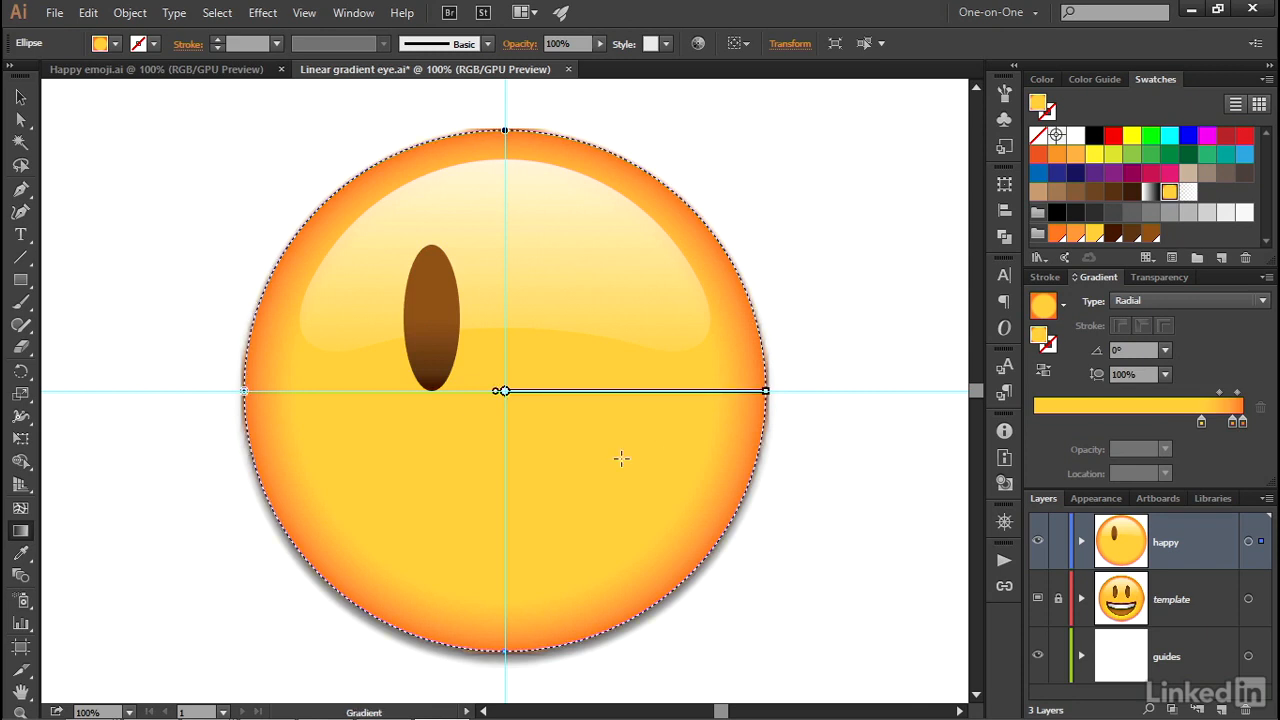
Try moving the face's radial gradient down and to the left and shrinking its radius, and undo both changes
{"action": "mouse_move", "coordinate": [510, 396]}
{"action": "mouse_move", "coordinate": [503, 393]}
{"action": "left_mouse_down"}
{"action": "mouse_move", "coordinate": [494, 381]}
{"action": "mouse_move", "coordinate": [449, 444]}
{"action": "mouse_move", "coordinate": [532, 422]}
{"action": "mouse_move", "coordinate": [429, 436]}
{"action": "left_mouse_up"}
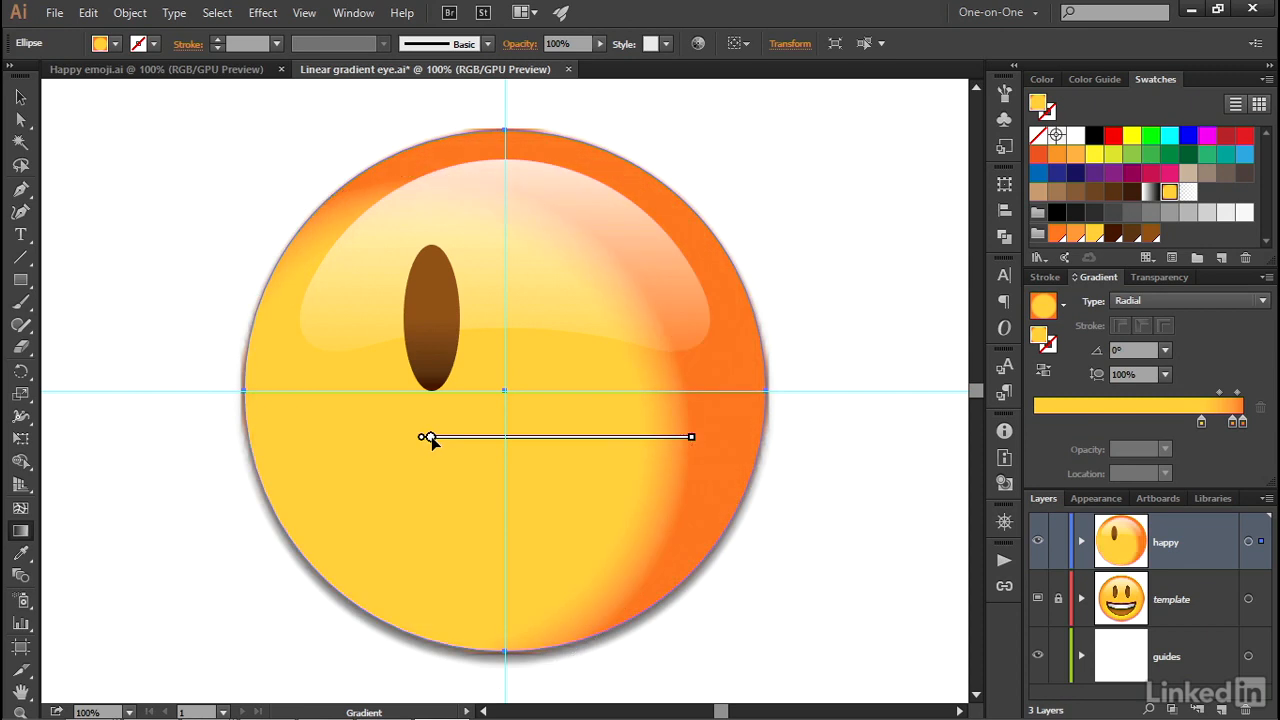
{"action": "left_click_drag", "start_coordinate": [691, 437], "coordinate": [591, 440]}
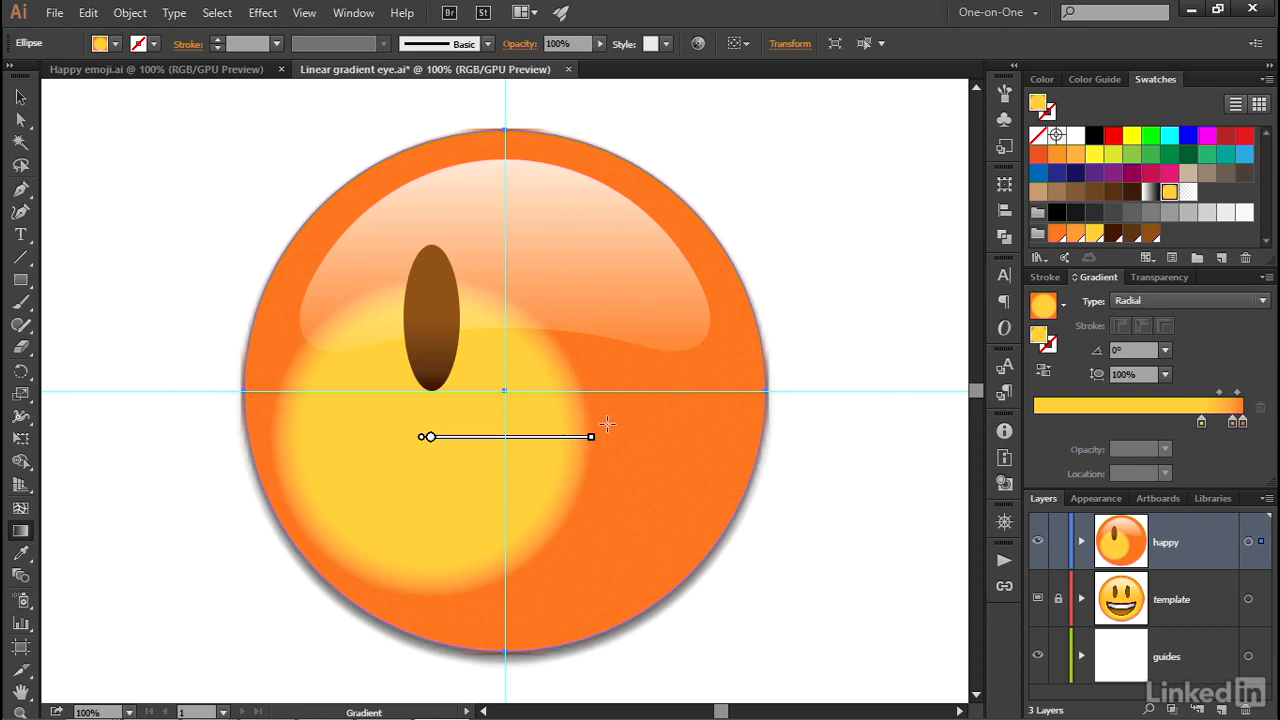
{"action": "mouse_move", "coordinate": [366, 446]}
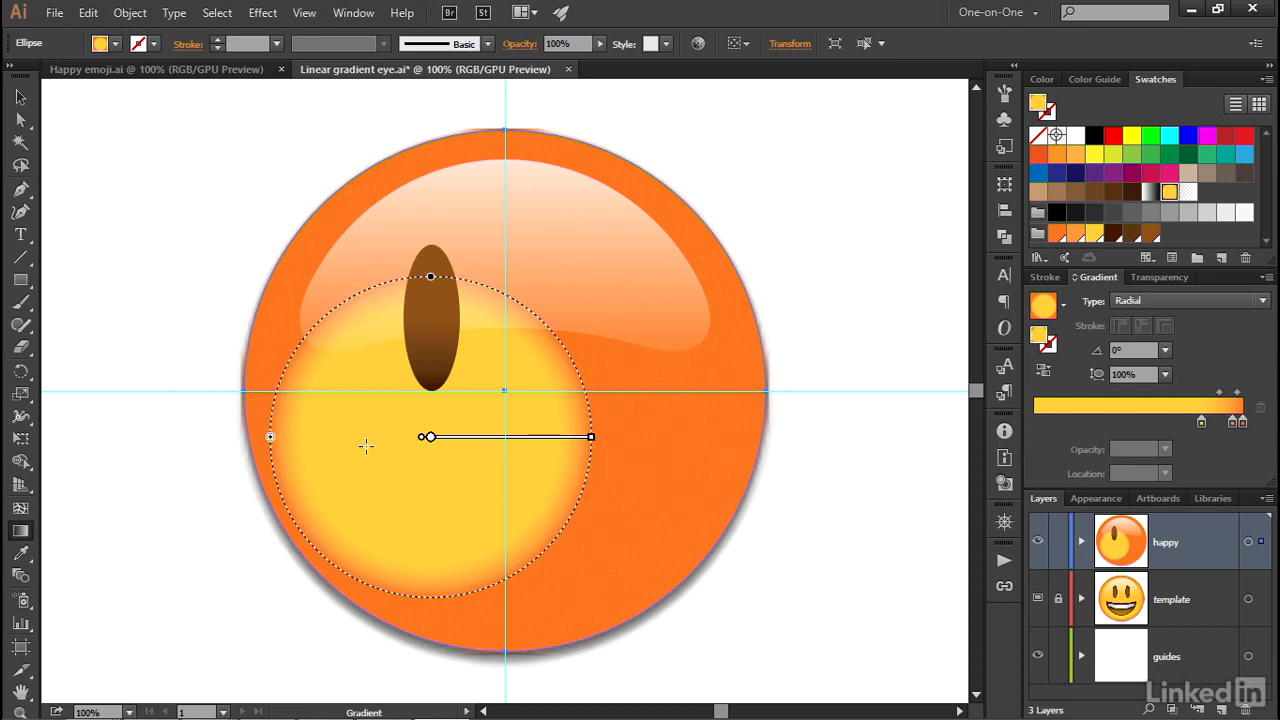
{"action": "key", "text": "ctrl+z"}
{"action": "key", "text": "ctrl+z"}
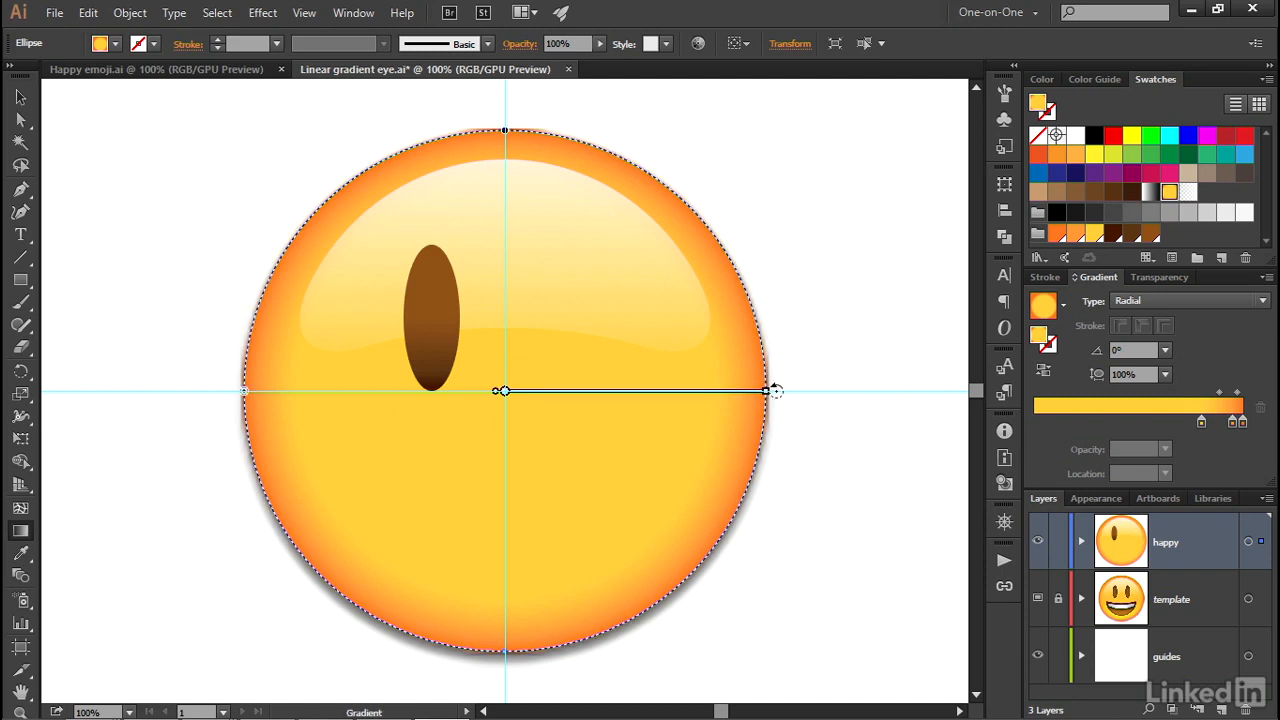
Rotate the face's radial gradient to 90° and shift its focal point straight down into the lower part of the circle
{"action": "mouse_move", "coordinate": [776, 391]}
{"action": "left_mouse_down"}
{"action": "mouse_move", "coordinate": [740, 252]}
{"action": "mouse_move", "coordinate": [662, 178]}
{"action": "mouse_move", "coordinate": [522, 140]}
{"action": "mouse_move", "coordinate": [637, 175]}
{"action": "mouse_move", "coordinate": [534, 133]}
{"action": "mouse_move", "coordinate": [449, 135]}
{"action": "mouse_move", "coordinate": [514, 129]}
{"action": "mouse_move", "coordinate": [429, 137]}
{"action": "mouse_move", "coordinate": [472, 150]}
{"action": "mouse_move", "coordinate": [506, 118]}
{"action": "left_mouse_up"}
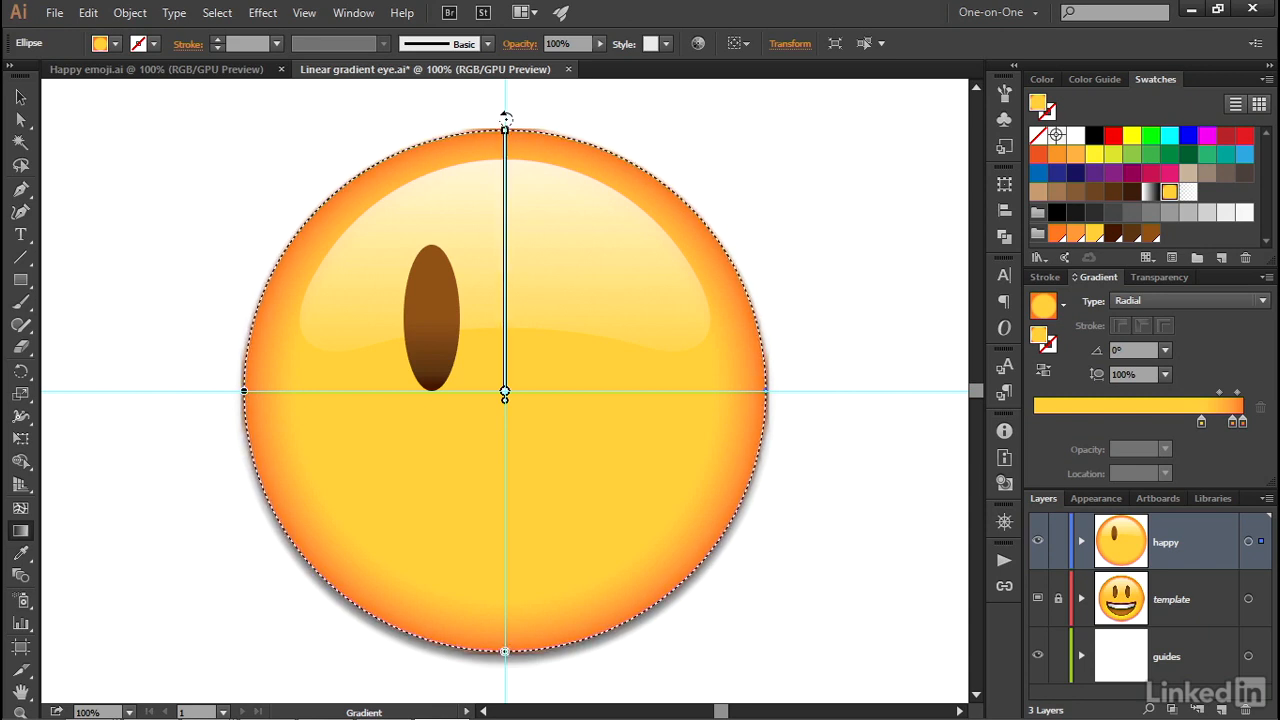
{"action": "left_click_drag", "start_coordinate": [506, 118], "coordinate": [506, 119]}
{"action": "mouse_move", "coordinate": [507, 395]}
{"action": "left_click_drag", "start_coordinate": [505, 400], "coordinate": [505, 568]}
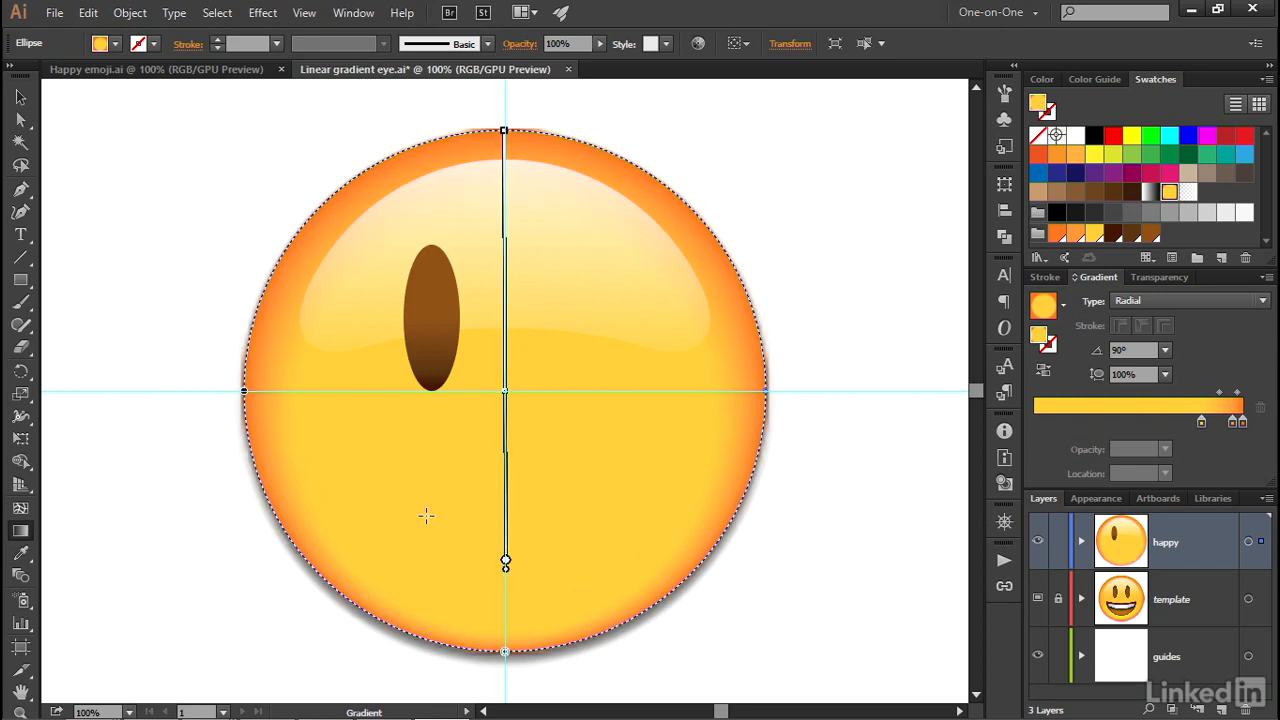
Reposition the face gradient's focal point about a third of the way below the circle's center and straighten the gradient to 90°
{"action": "mouse_move", "coordinate": [507, 485]}
{"action": "mouse_move", "coordinate": [505, 562]}
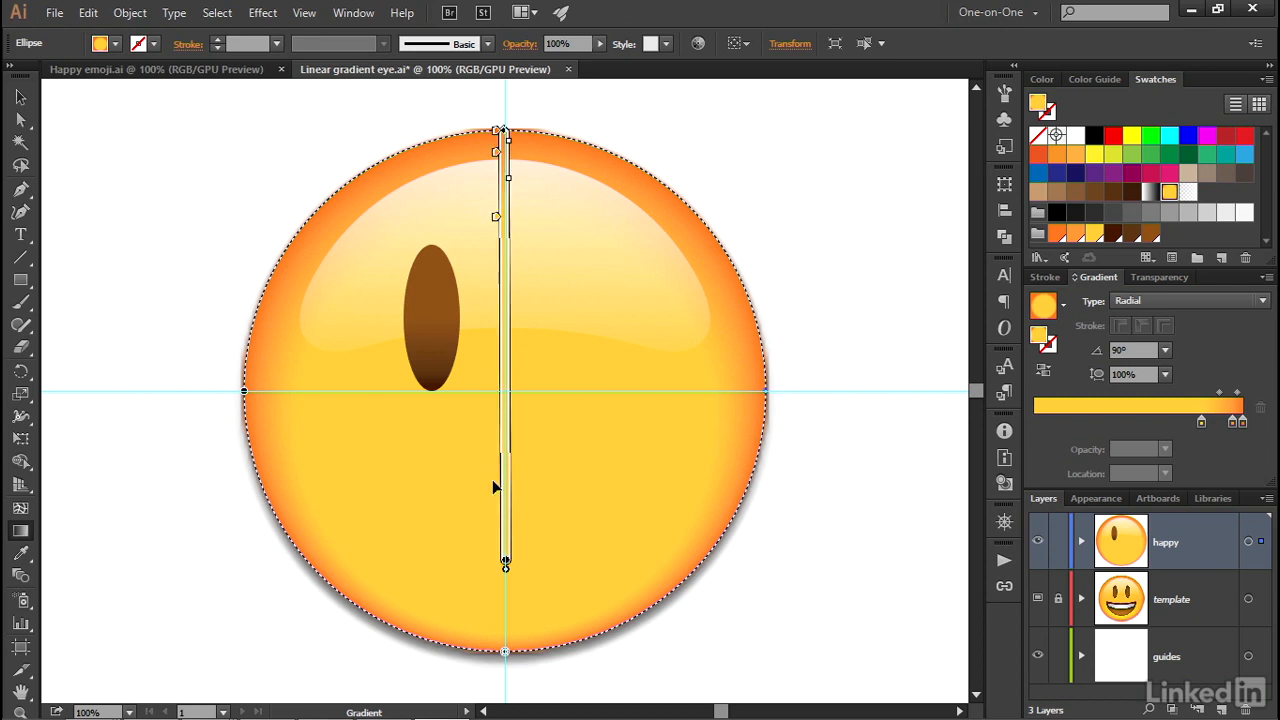
{"action": "left_click_drag", "start_coordinate": [506, 567], "coordinate": [506, 638]}
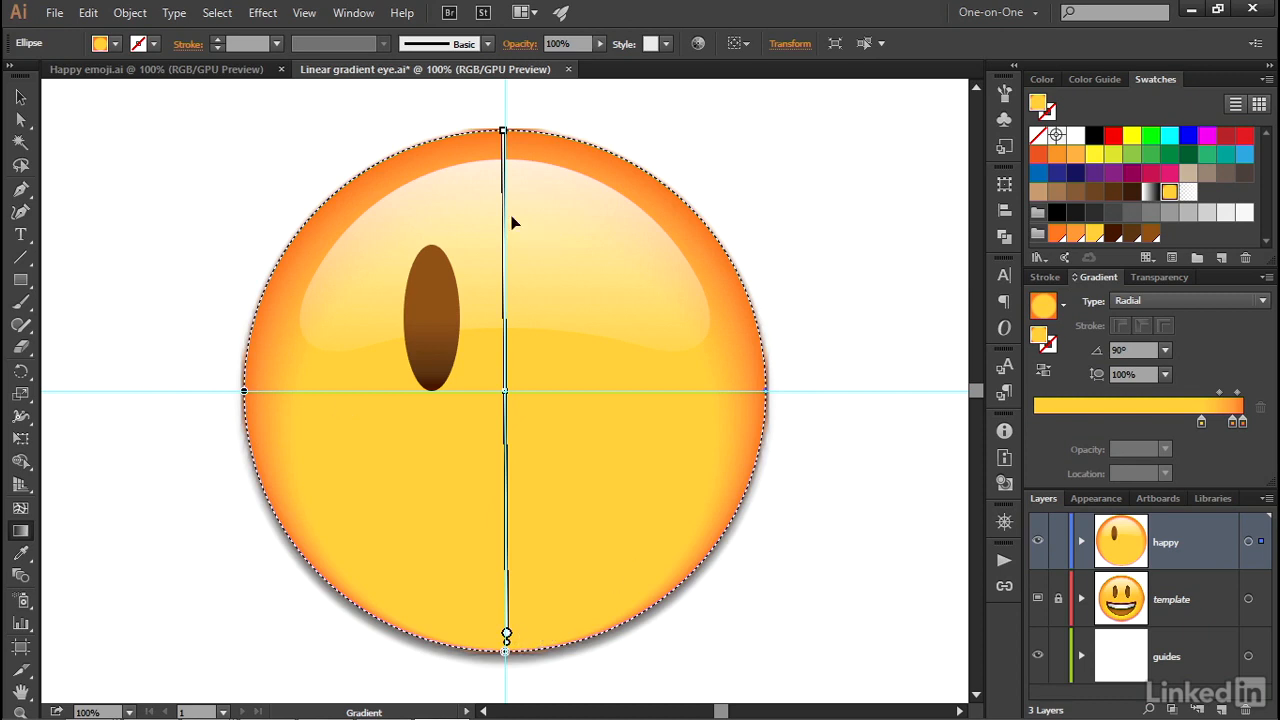
{"action": "mouse_move", "coordinate": [509, 523]}
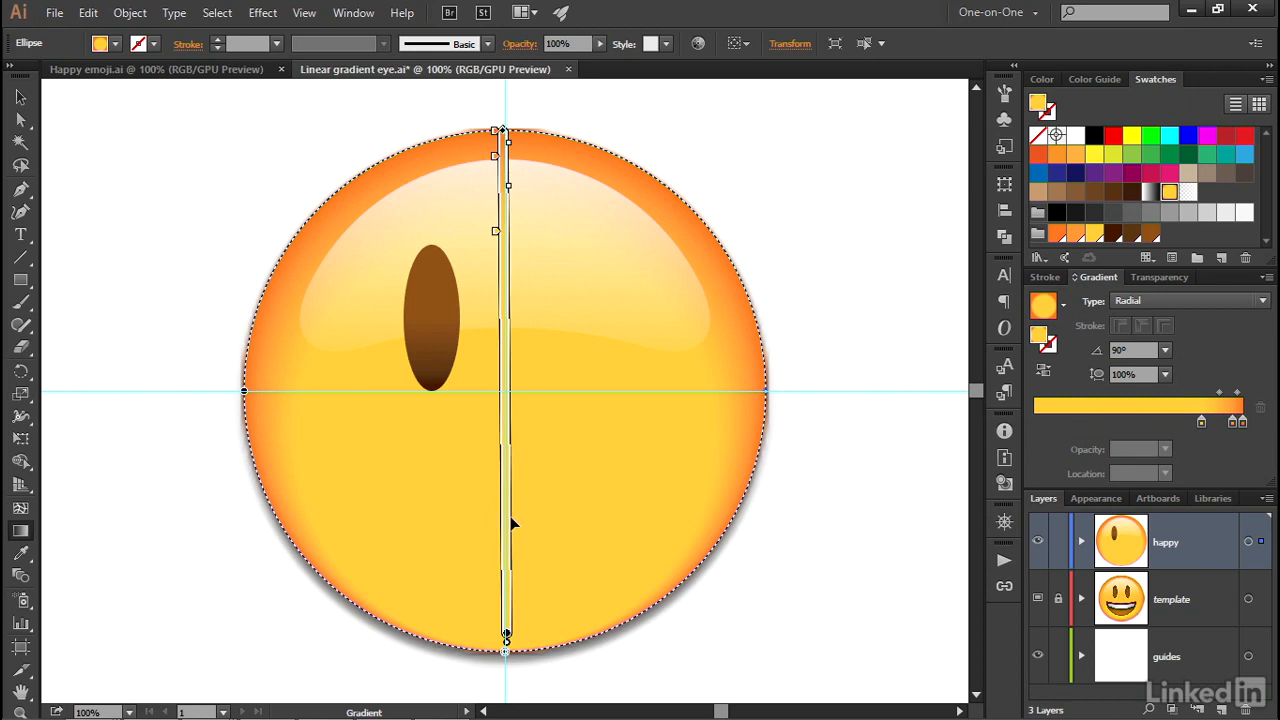
{"action": "left_click_drag", "start_coordinate": [506, 637], "coordinate": [506, 489]}
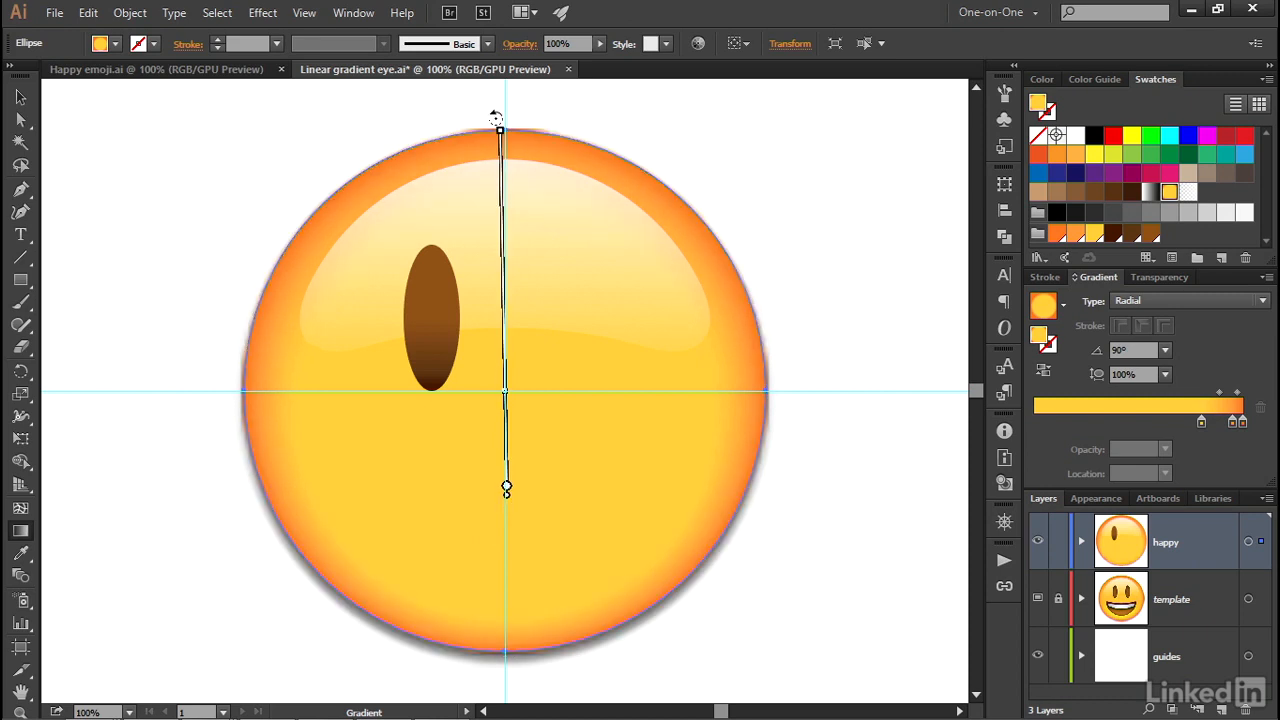
{"action": "left_click_drag", "start_coordinate": [500, 119], "coordinate": [505, 118]}
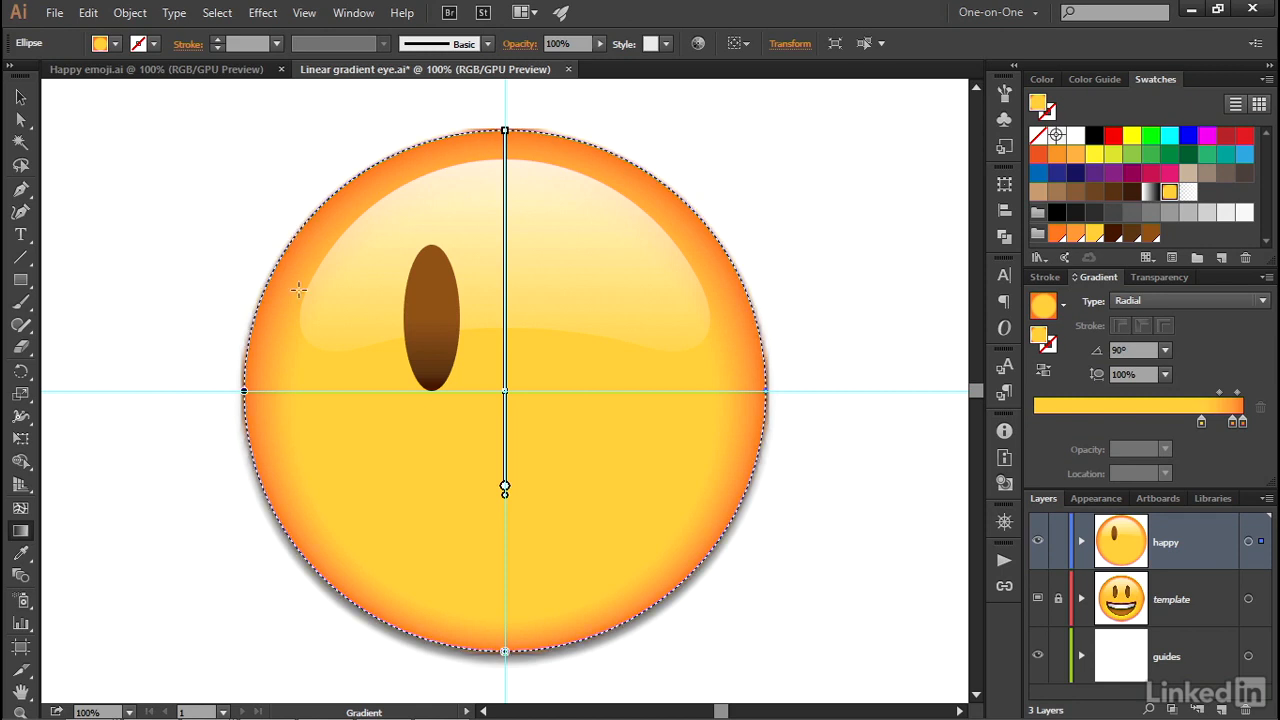
Change the brown eye ellipse's gradient type from Linear to Radial, working at 300% view
{"action": "left_click", "coordinate": [428, 364], "text": "ctrl"}
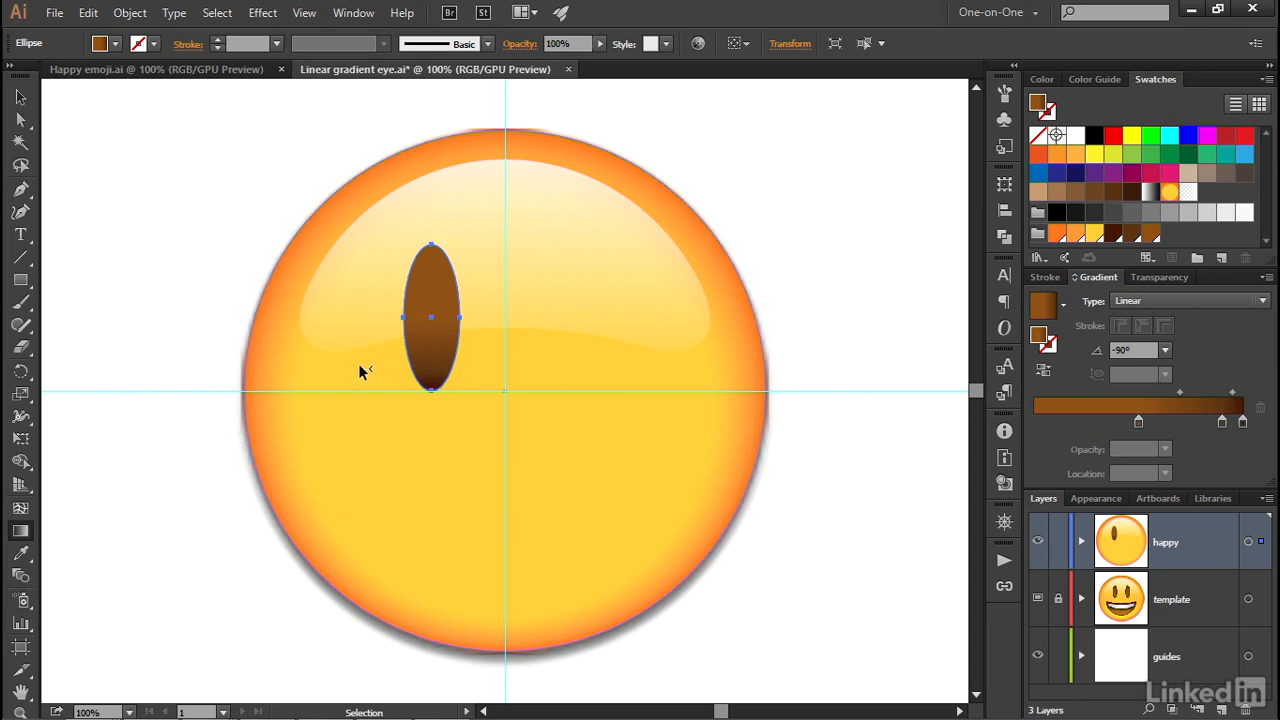
{"action": "left_click", "coordinate": [430, 323], "text": "ctrl"}
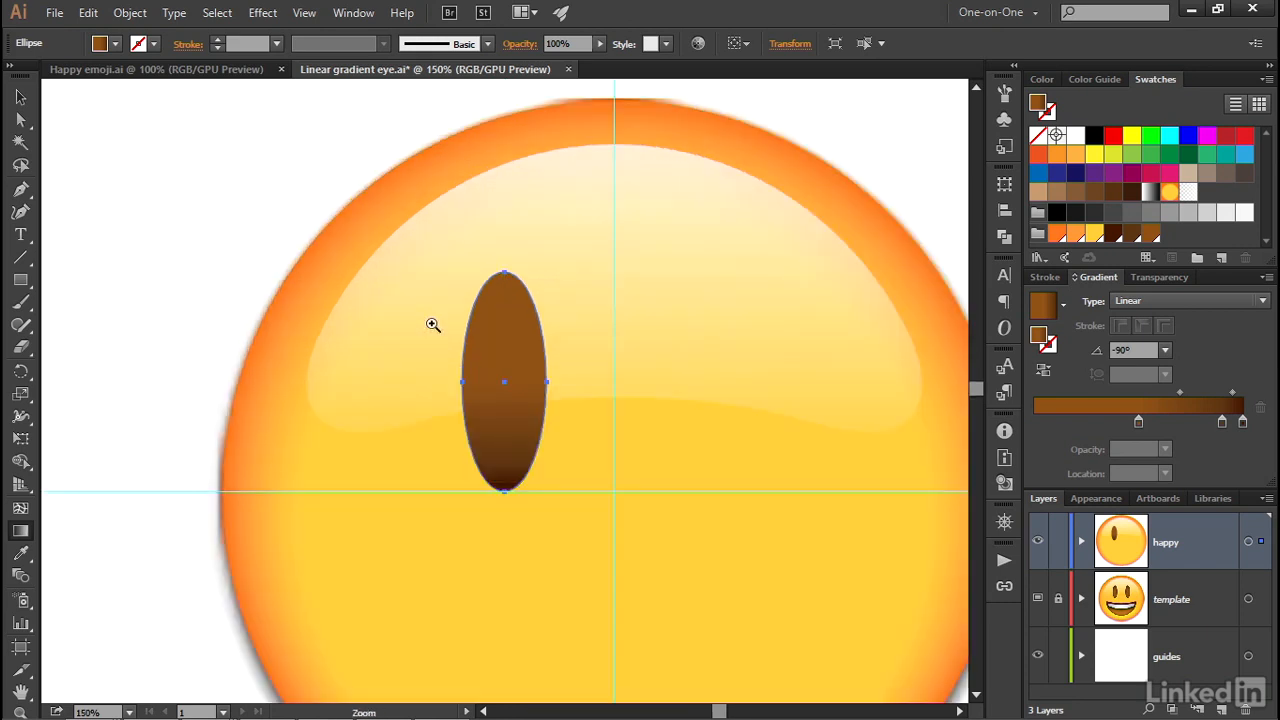
{"action": "left_click", "coordinate": [521, 388], "text": "ctrl"}
{"action": "left_click", "coordinate": [521, 388], "text": "ctrl"}
{"action": "key", "text": "g"}
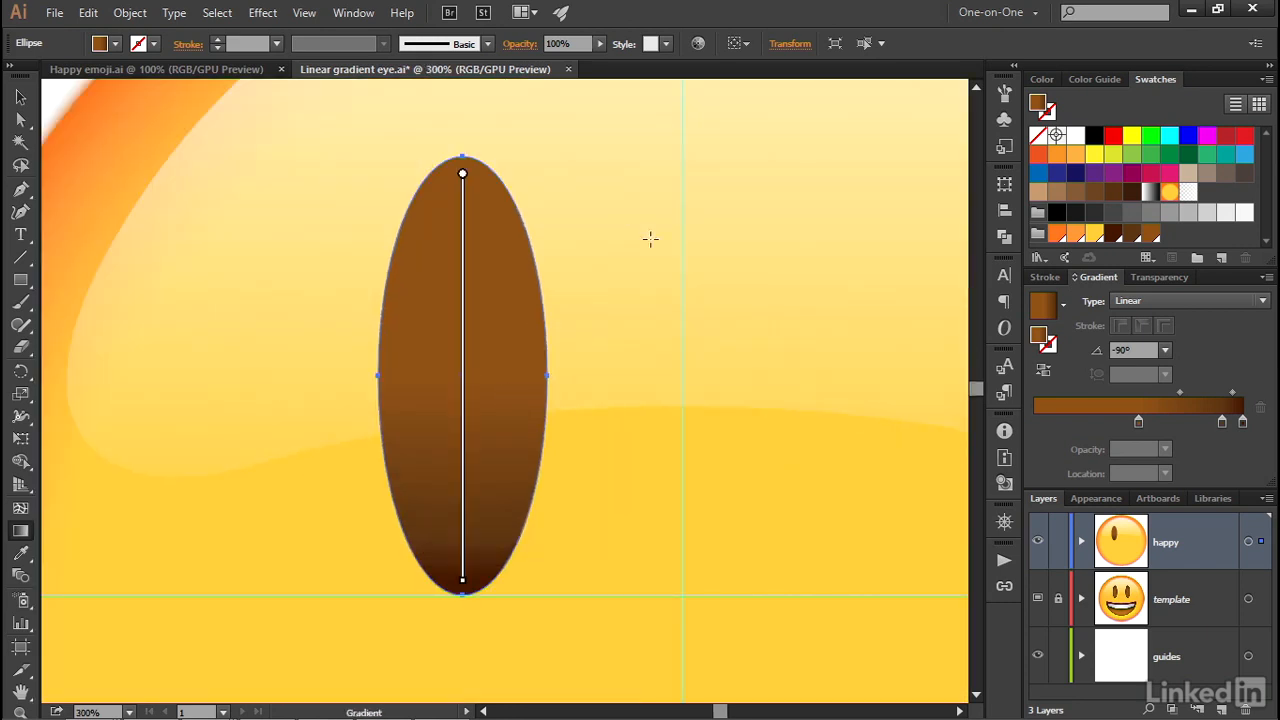
{"action": "left_click", "coordinate": [1184, 299]}
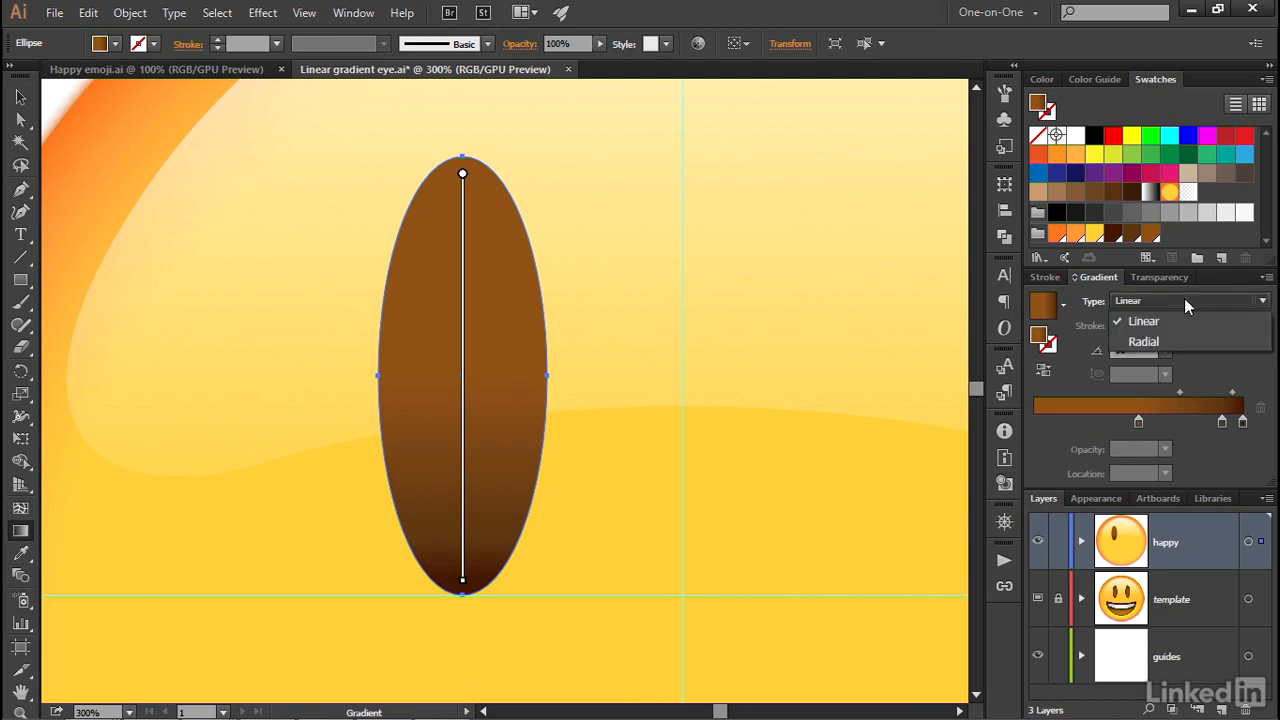
{"action": "left_click", "coordinate": [1176, 341]}
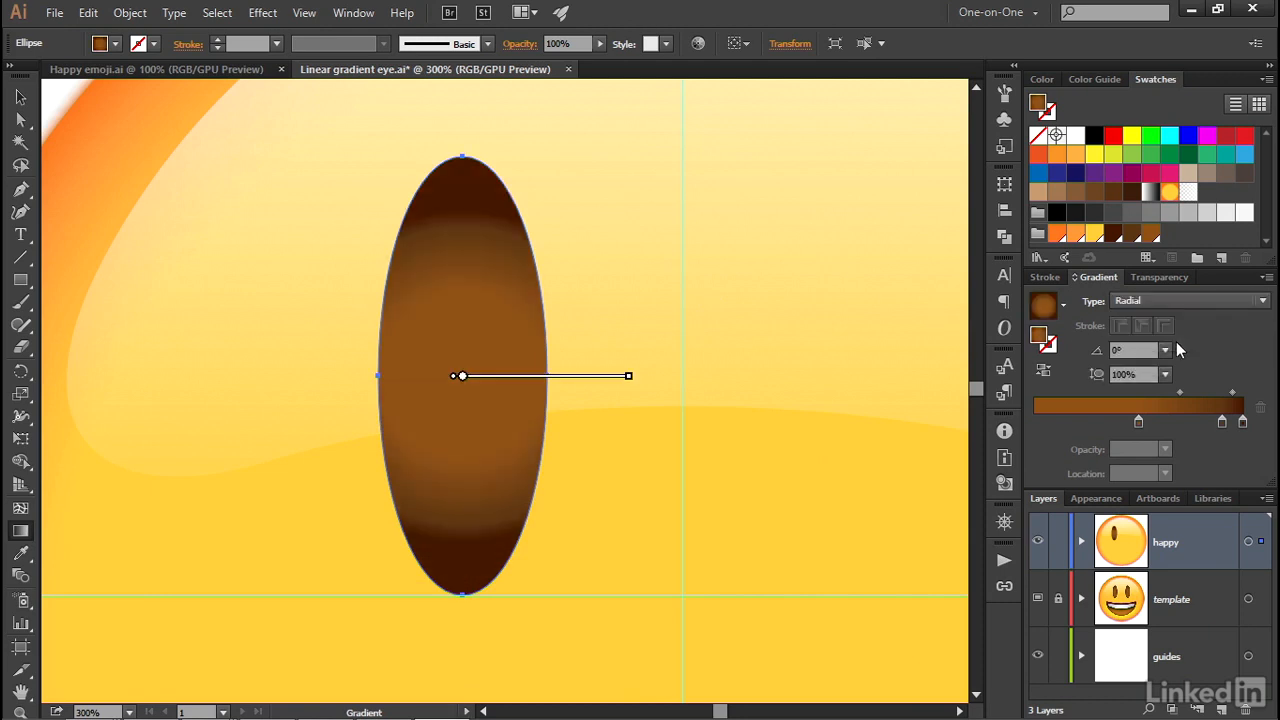
Rotate the eye's radial gradient to 90° and extend its radius to the top edge of the ellipse
{"action": "mouse_move", "coordinate": [591, 310]}
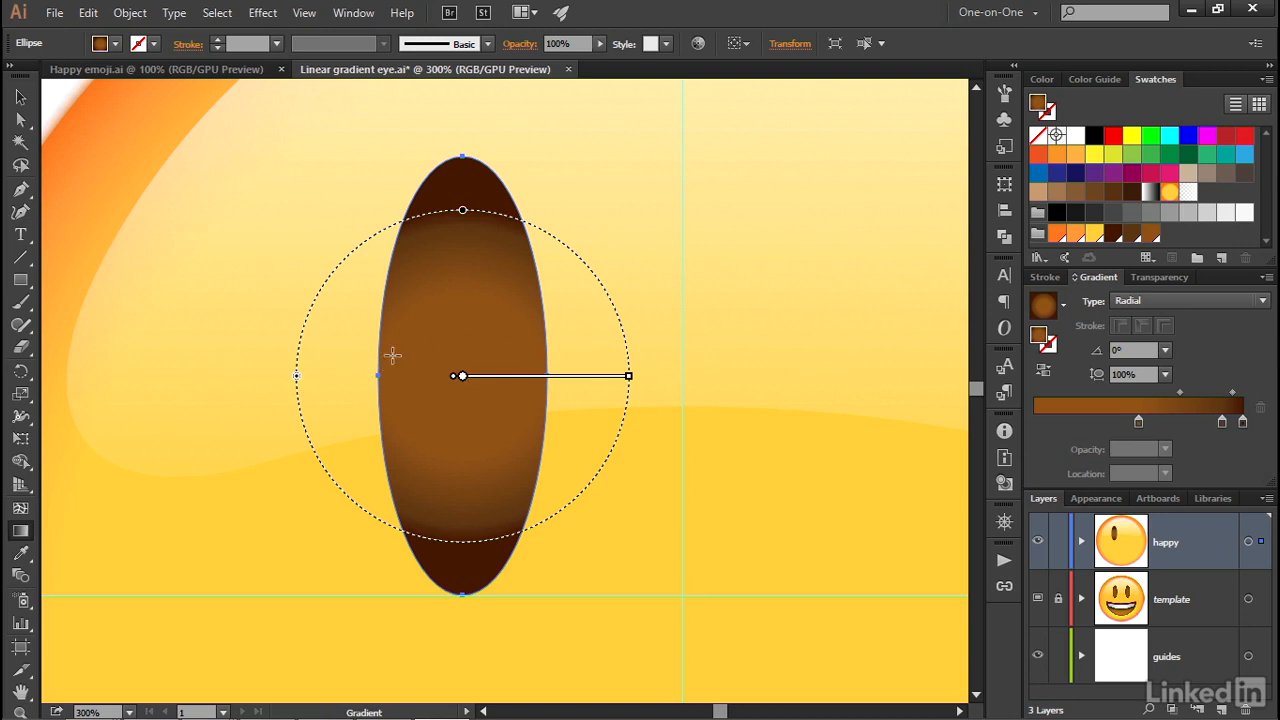
{"action": "mouse_move", "coordinate": [620, 377]}
{"action": "mouse_move", "coordinate": [634, 376]}
{"action": "left_mouse_down"}
{"action": "mouse_move", "coordinate": [565, 211]}
{"action": "mouse_move", "coordinate": [449, 171]}
{"action": "left_mouse_up"}
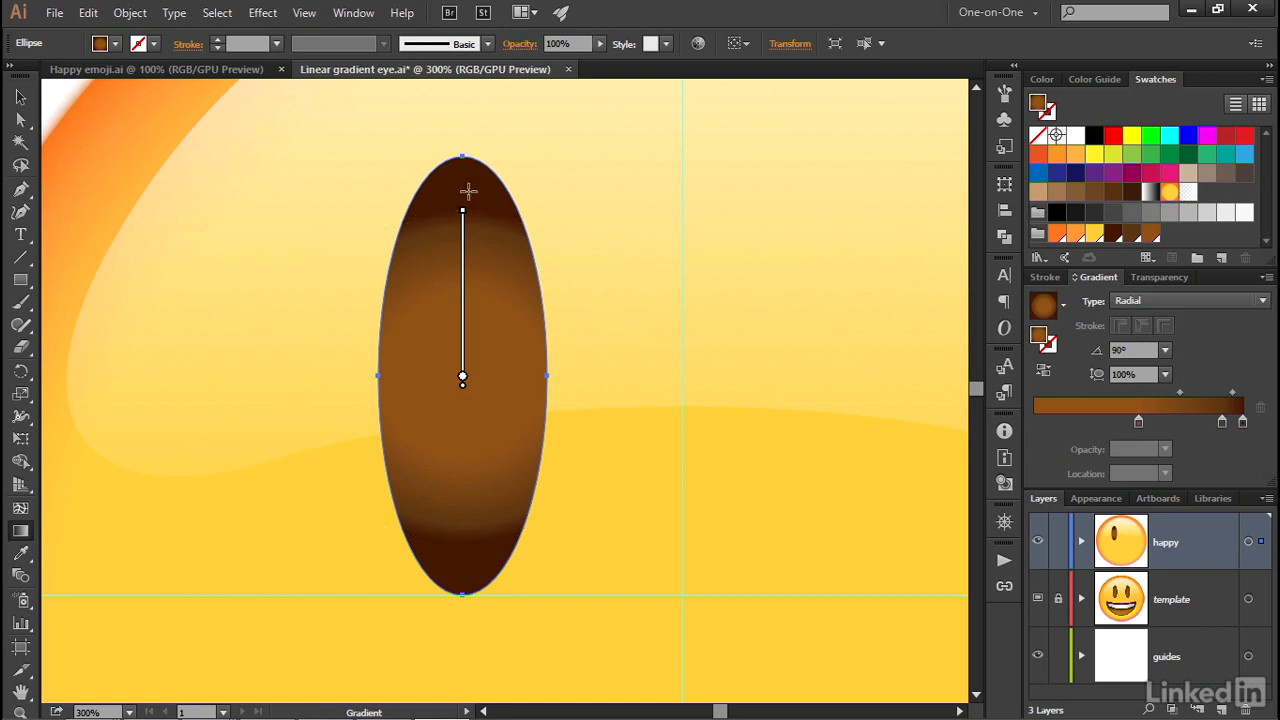
{"action": "left_click_drag", "start_coordinate": [465, 210], "coordinate": [463, 161]}
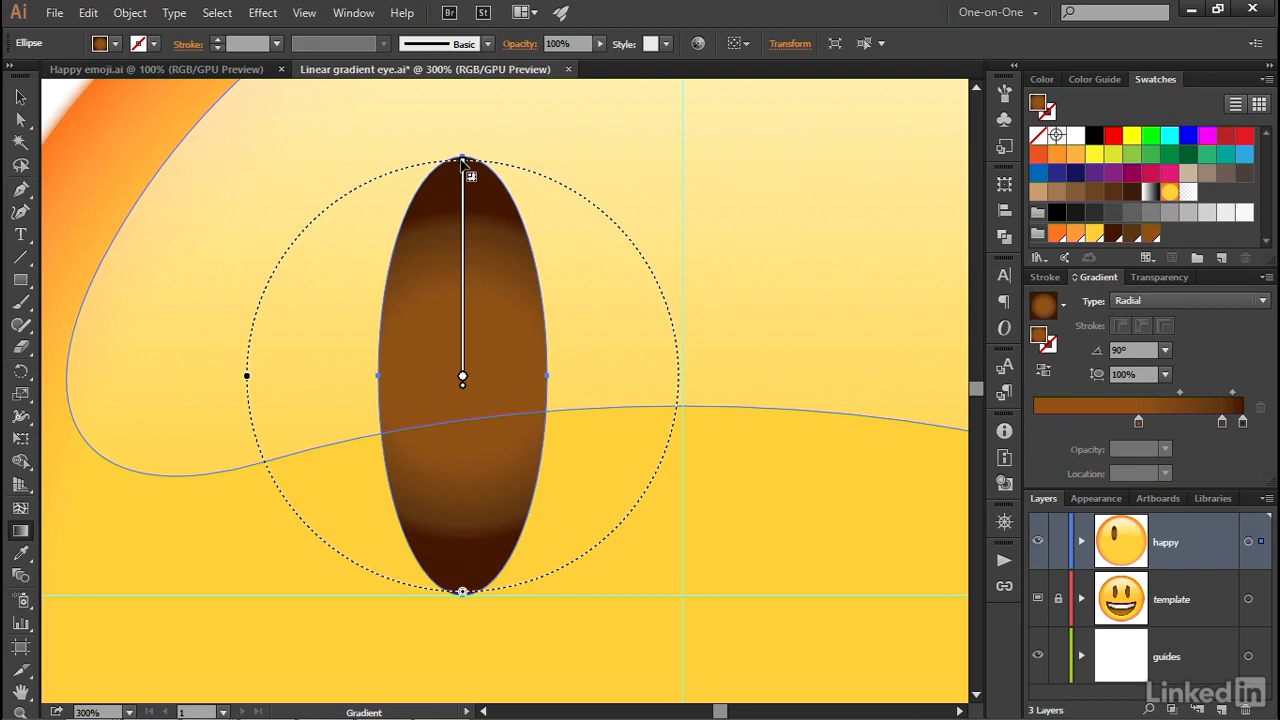
{"action": "left_click_drag", "start_coordinate": [463, 160], "coordinate": [463, 160]}
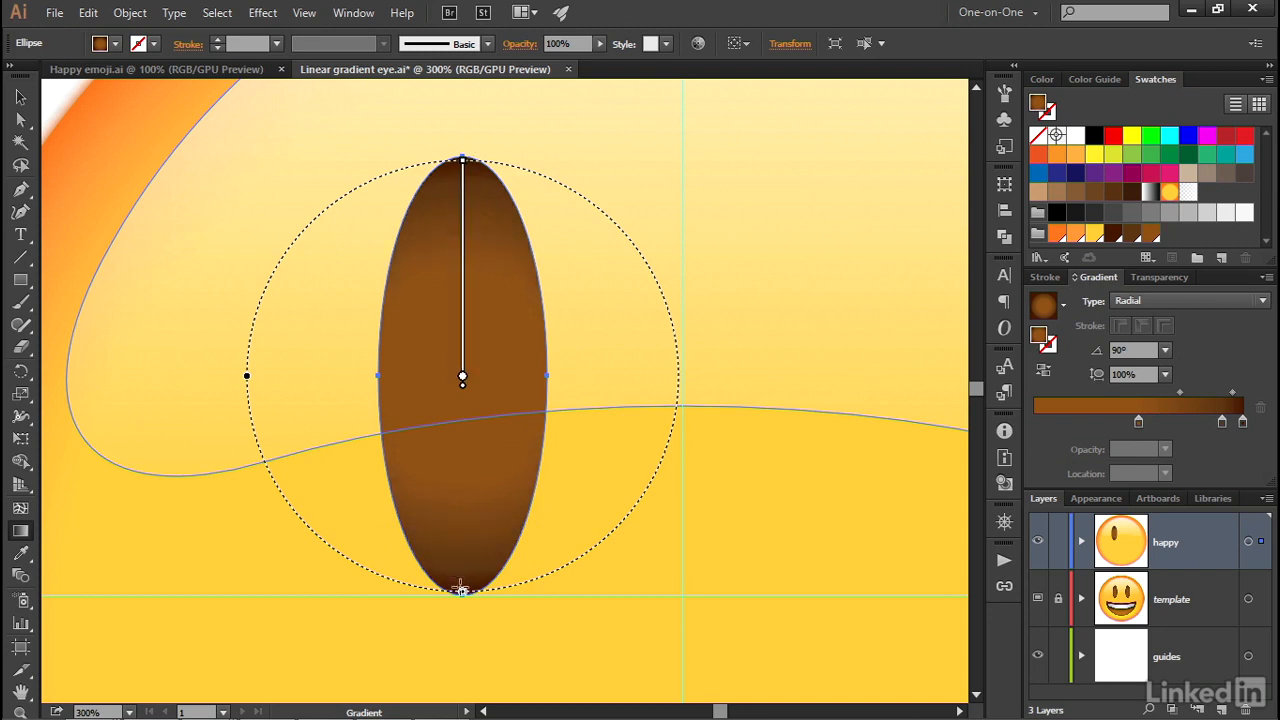
Try resizing the eye's radial gradient from the bottom of its boundary, and undo the change
{"action": "left_click_drag", "start_coordinate": [463, 592], "coordinate": [461, 485]}
{"action": "mouse_move", "coordinate": [485, 420]}
{"action": "key", "text": "ctrl+z"}
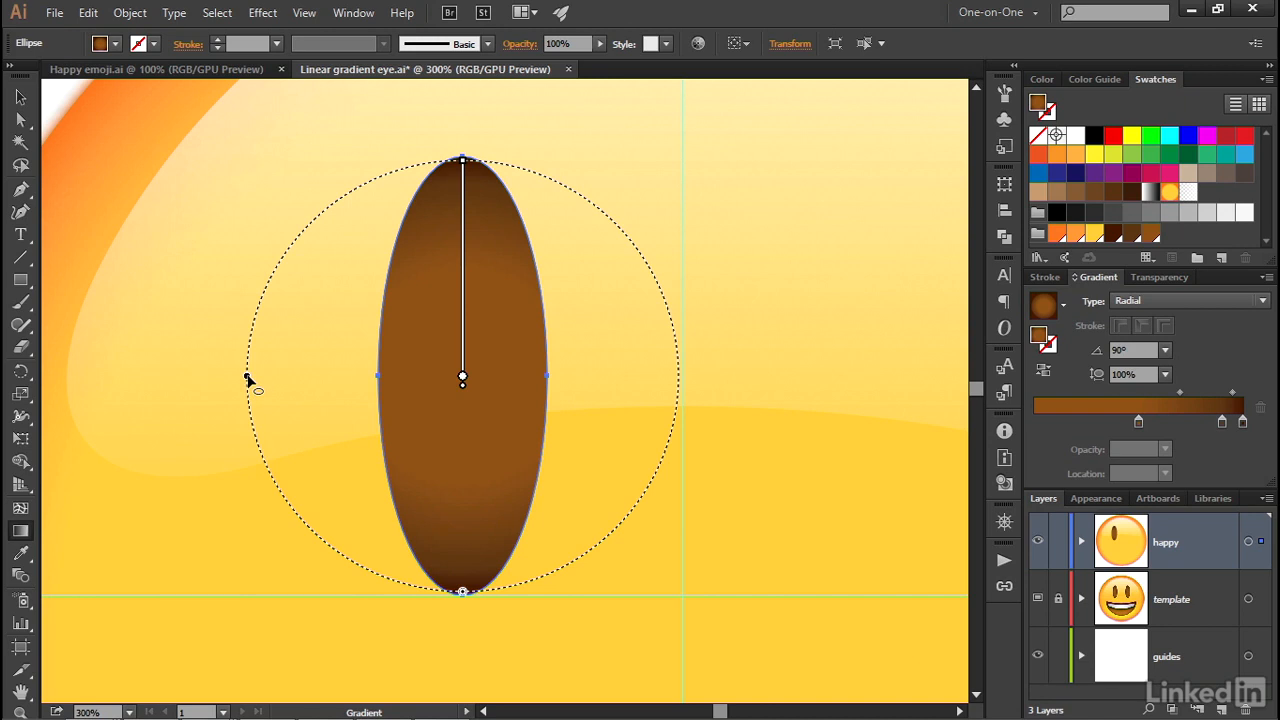
Set the eye gradient's aspect ratio to 38% and move its focal point straight down into the lower half of the ellipse
{"action": "left_click_drag", "start_coordinate": [247, 377], "coordinate": [380, 373]}
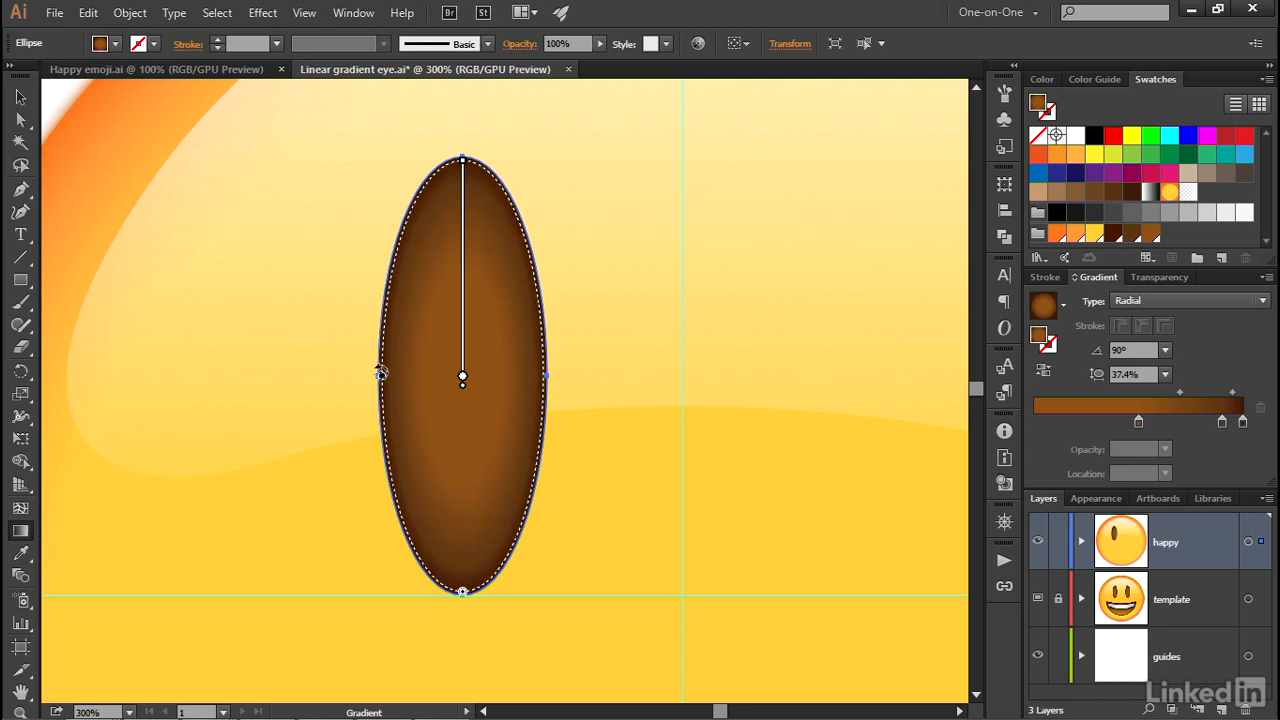
{"action": "double_click", "coordinate": [1118, 374]}
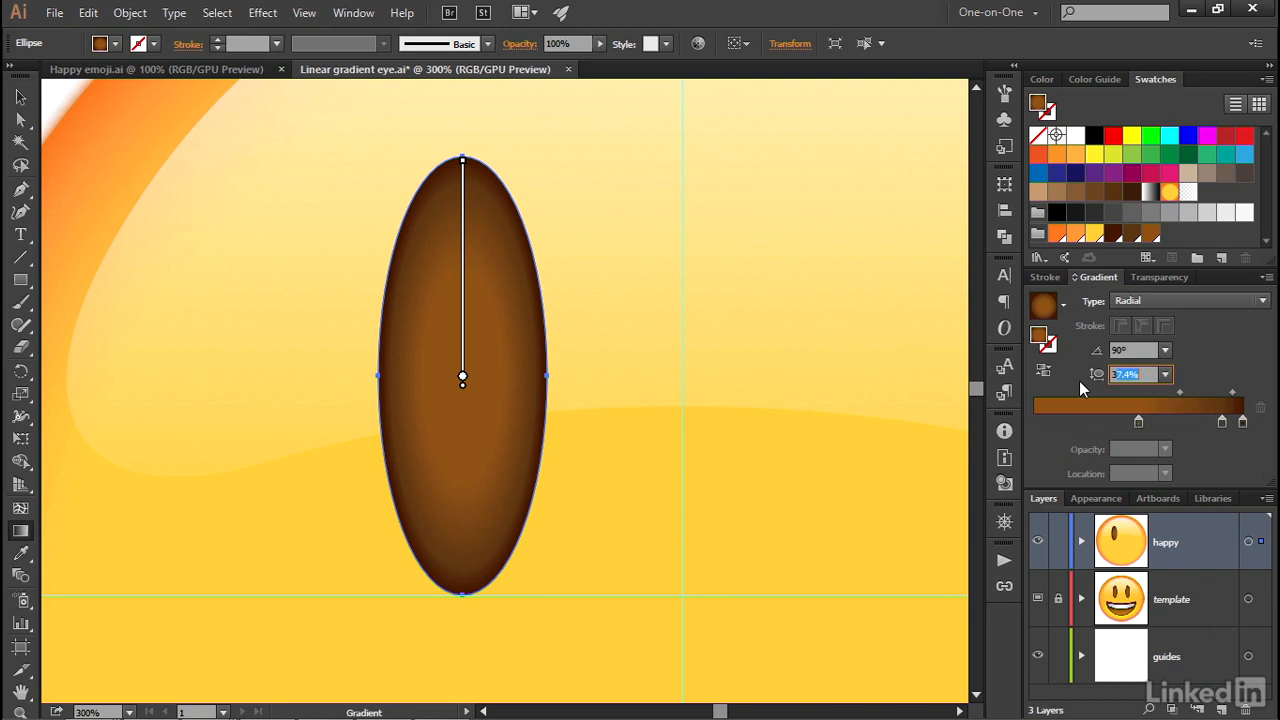
{"action": "type", "text": "38"}
{"action": "key", "text": "Return"}
{"action": "mouse_move", "coordinate": [543, 406]}
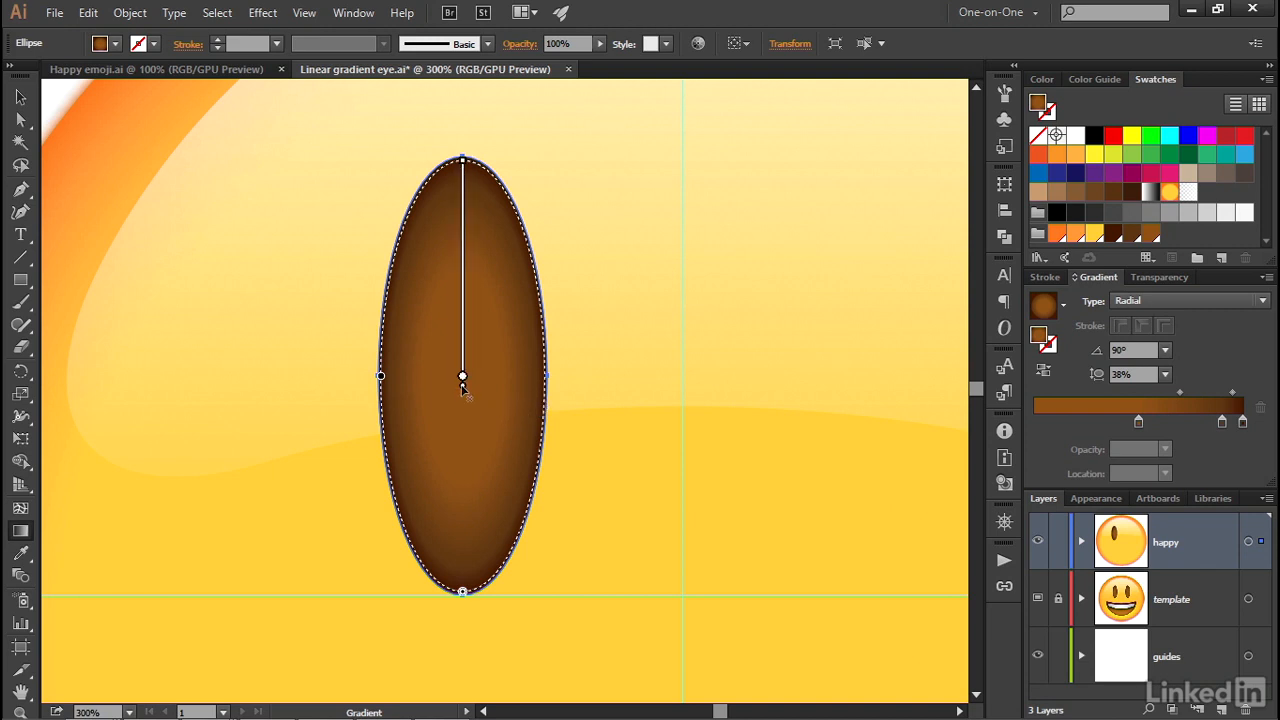
{"action": "left_click_drag", "start_coordinate": [462, 386], "coordinate": [464, 500]}
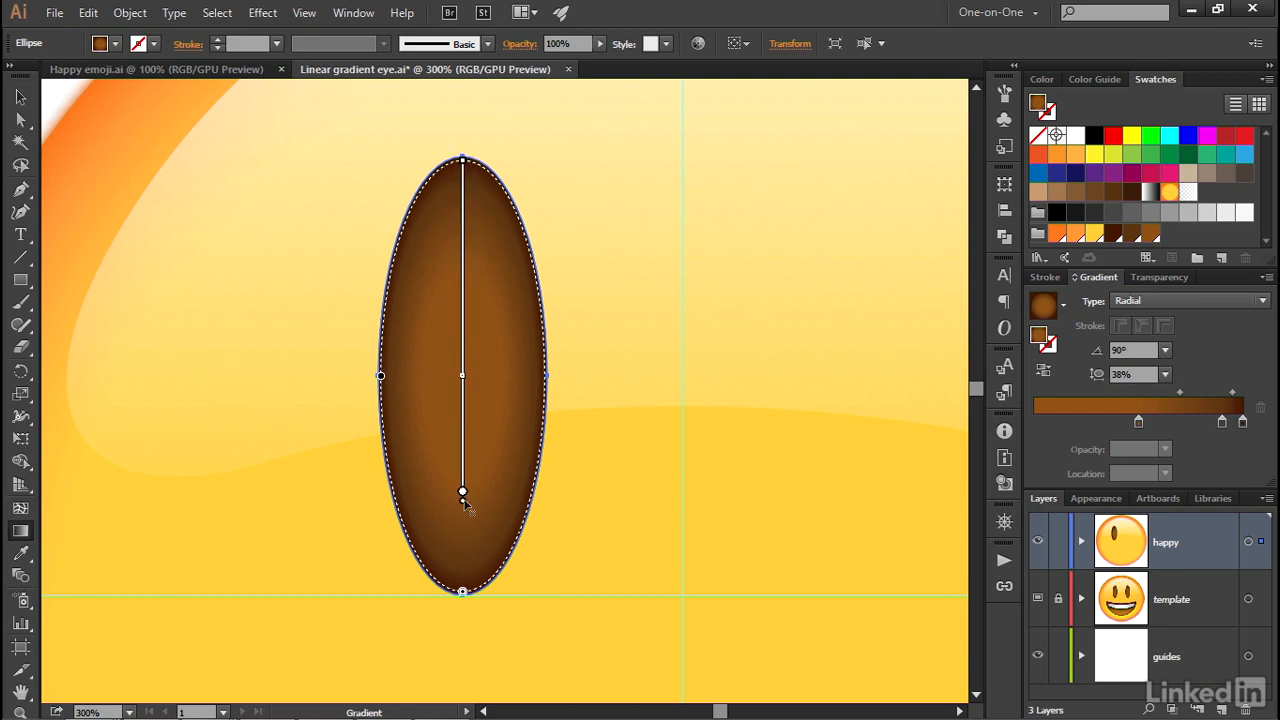